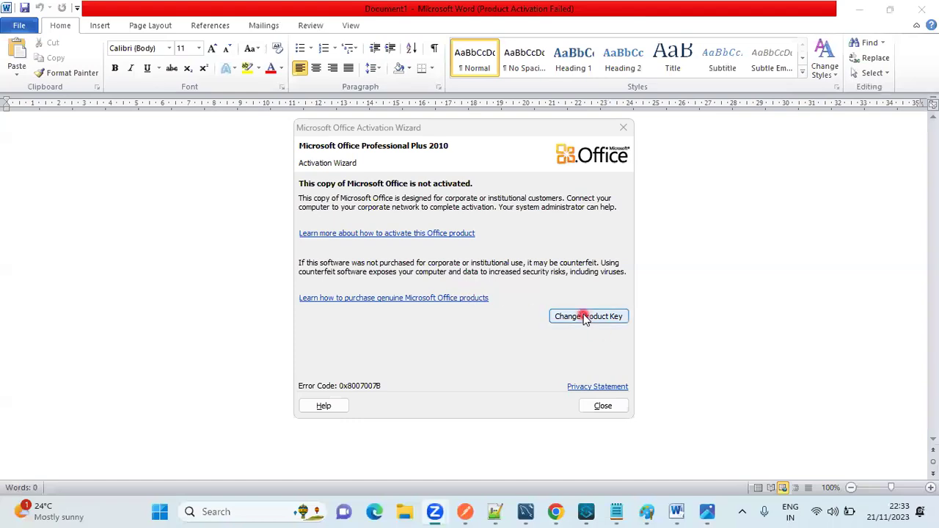
Close the Office Activation Wizard, then exit Microsoft Word 2010.
left_click(622, 131)
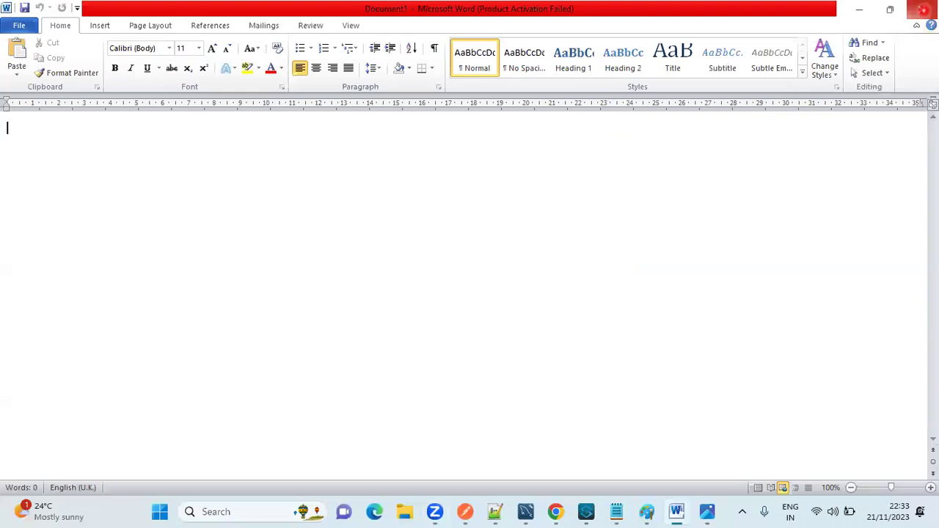
left_click(923, 10)
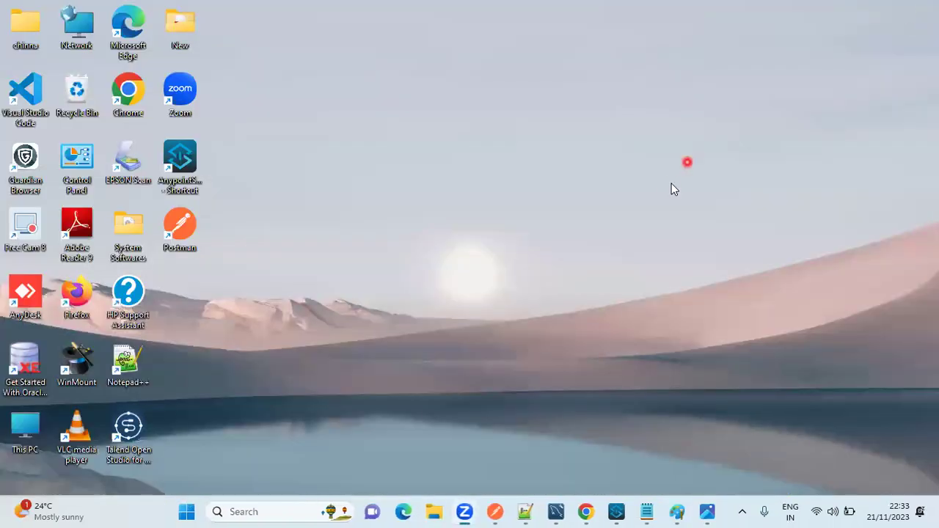
Browse in File Explorer to C:\Program Files (x86)\Common Files\Microsoft Shared.
left_click(436, 511)
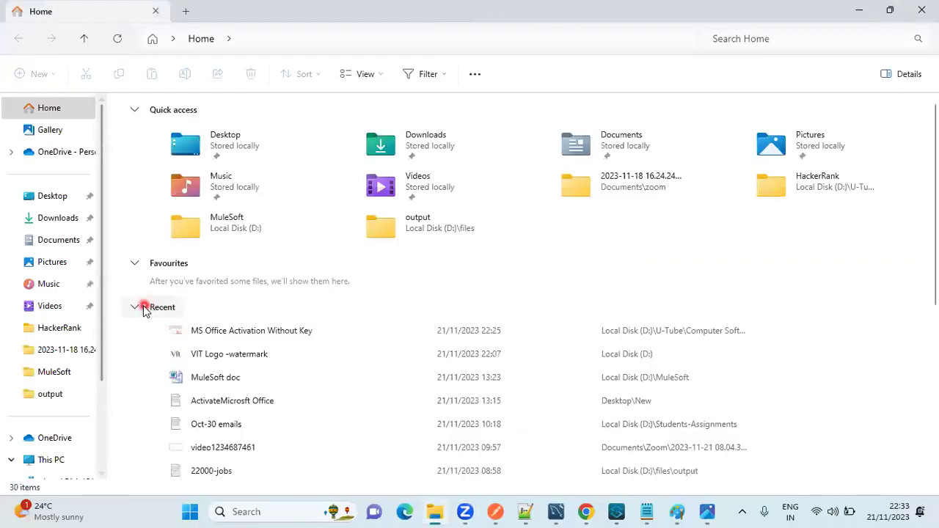
left_click(139, 309)
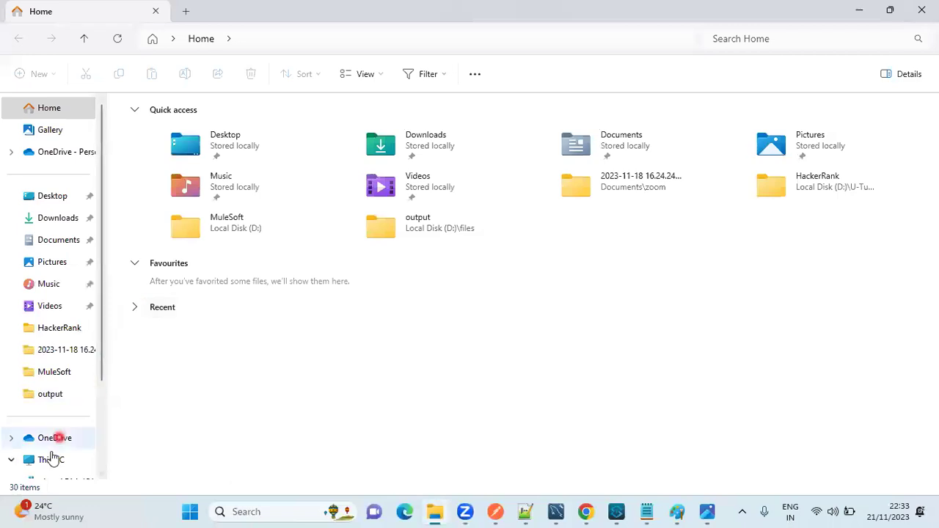
left_click(50, 460)
left_click(62, 394)
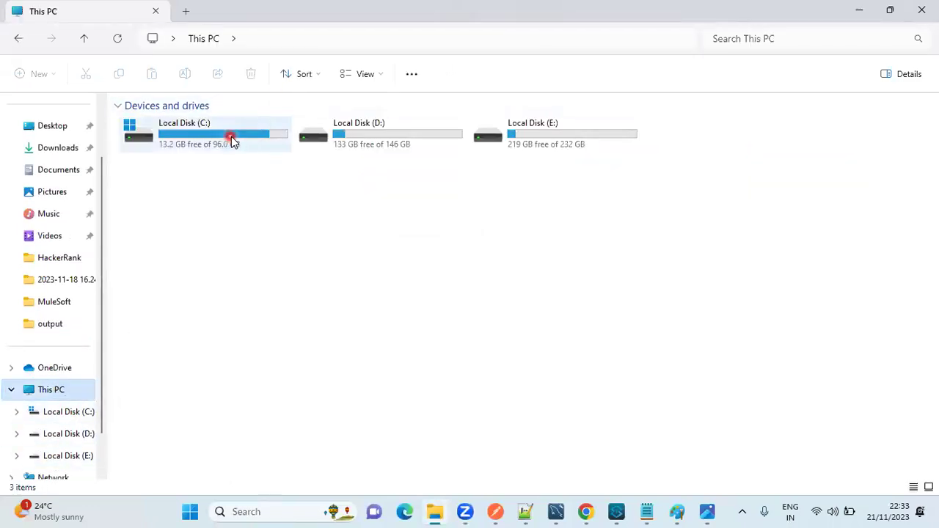
double_click(229, 140)
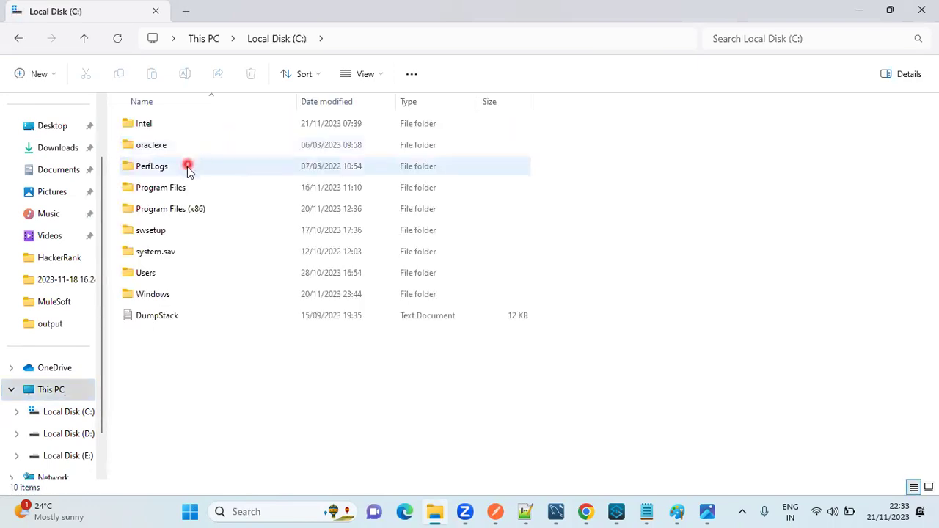
left_click(188, 212)
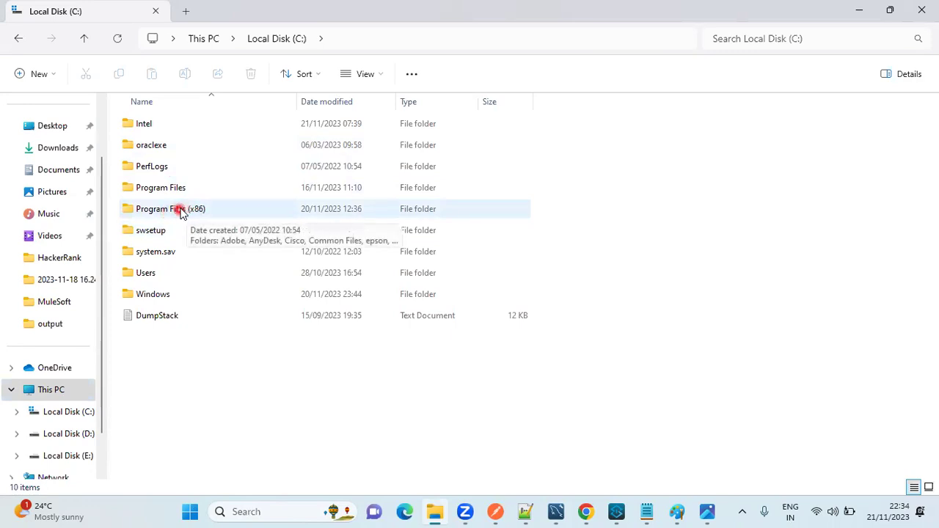
double_click(178, 212)
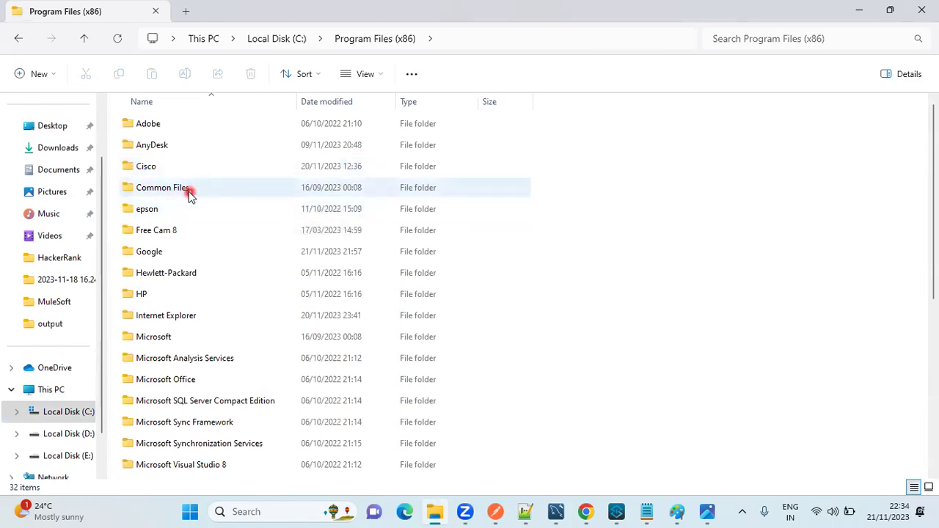
double_click(192, 192)
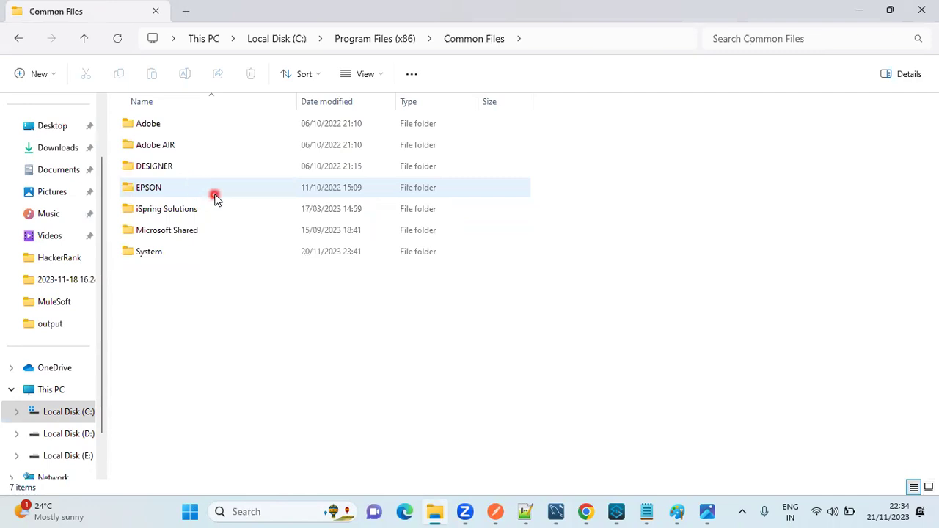
double_click(218, 231)
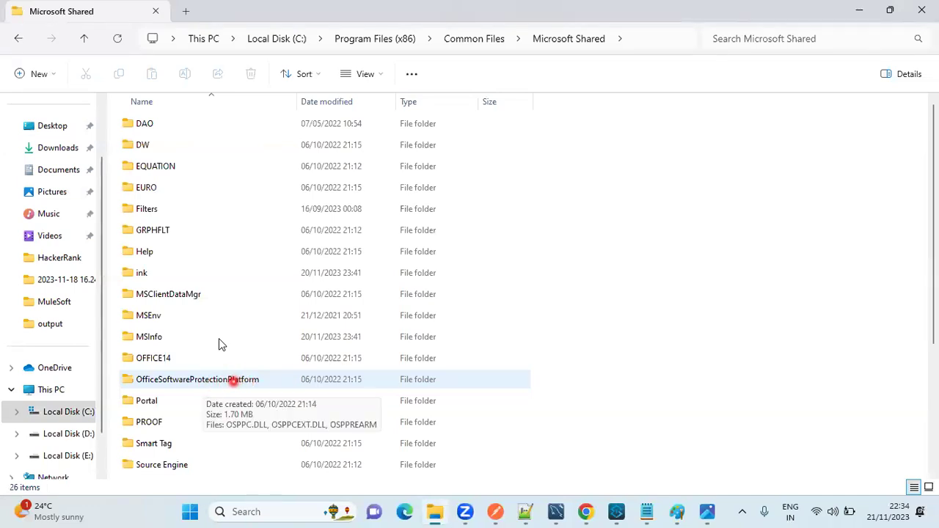
In the OfficeSoftwareProtectionPlatform folder, run OSPPREARM as administrator.
double_click(228, 381)
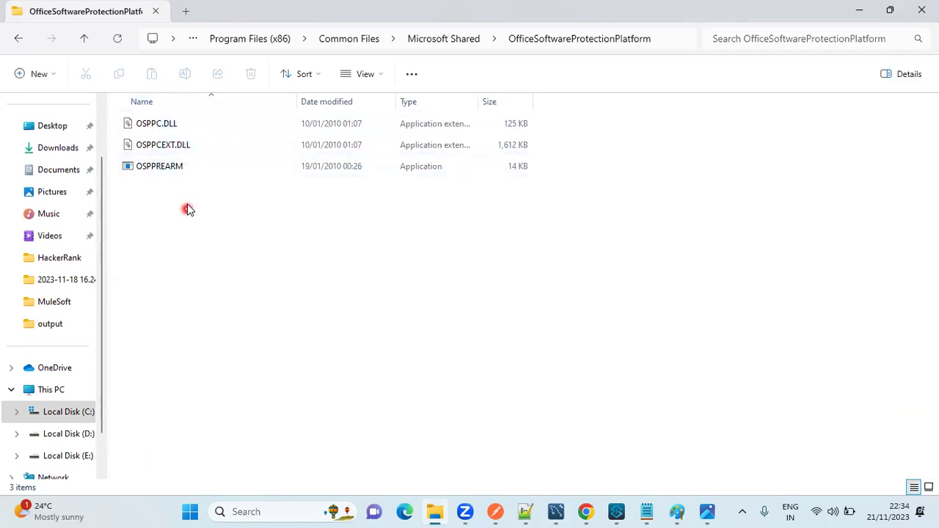
left_click(175, 168)
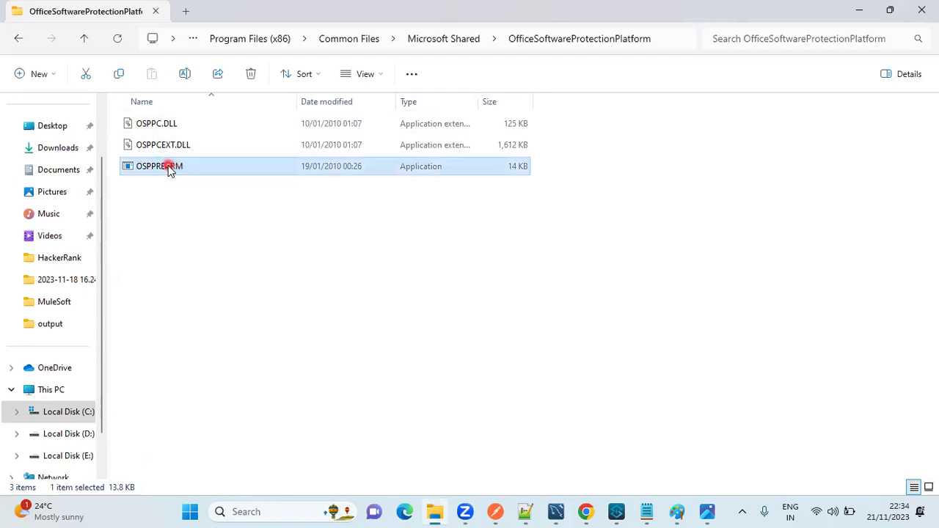
right_click(168, 168)
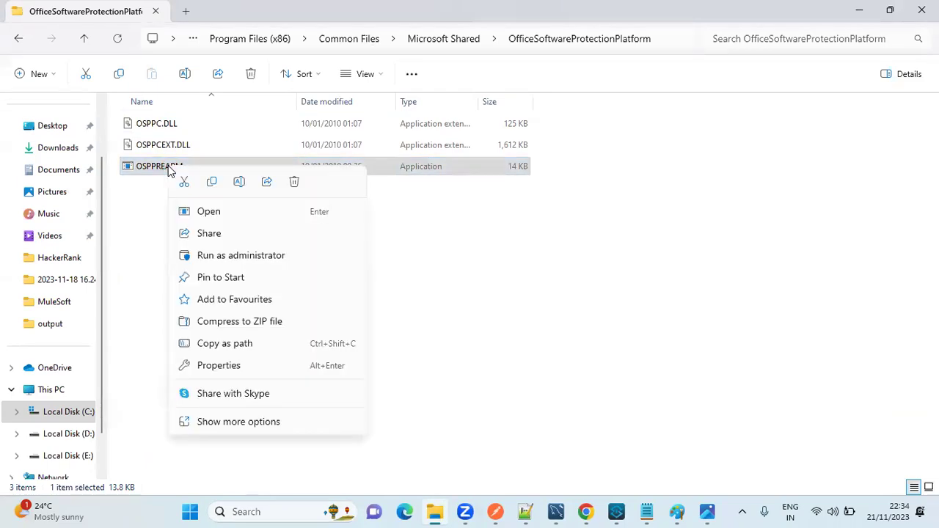
left_click(230, 258)
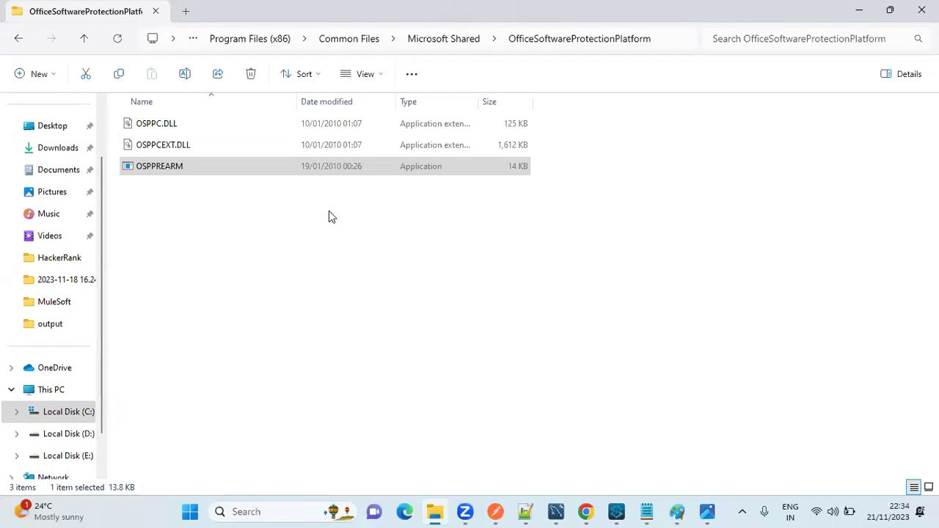
left_click(247, 170)
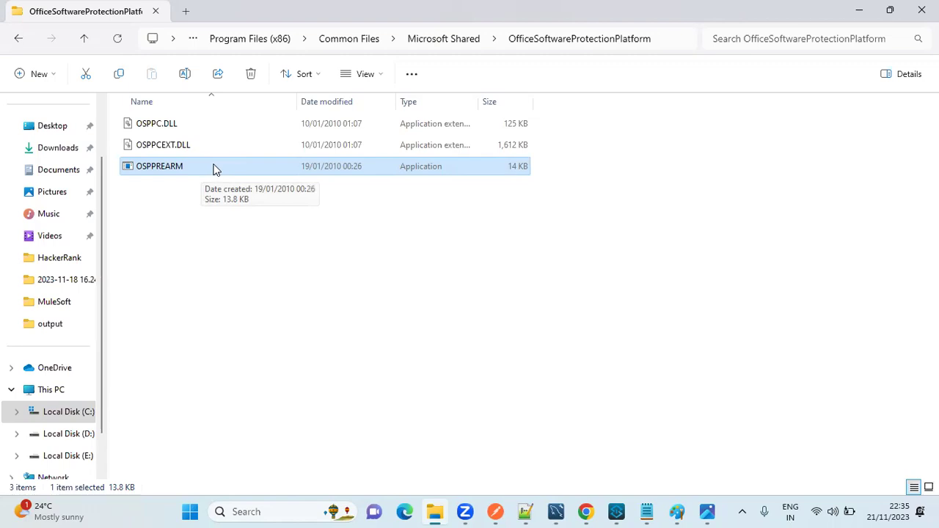
Run OSPPREARM as administrator once more, then bring up the Run dialog with Win+R.
right_click(215, 169)
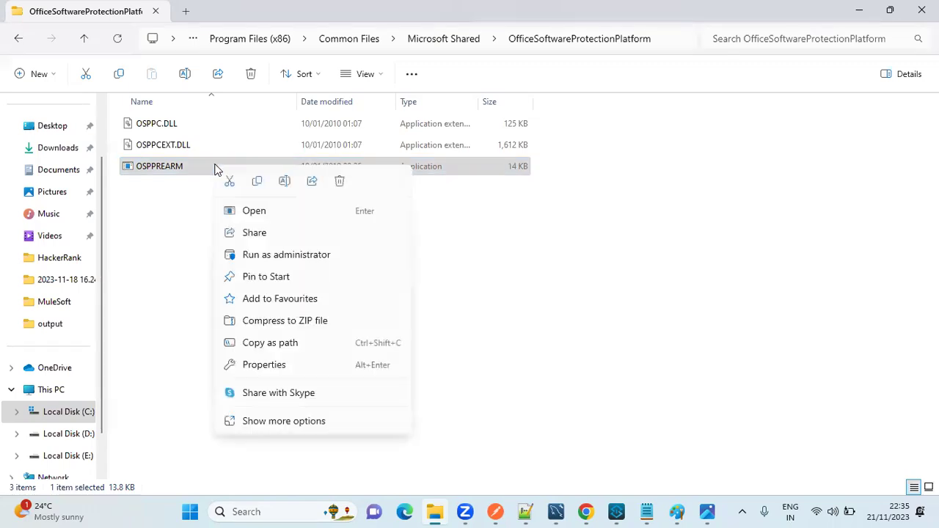
left_click(257, 258)
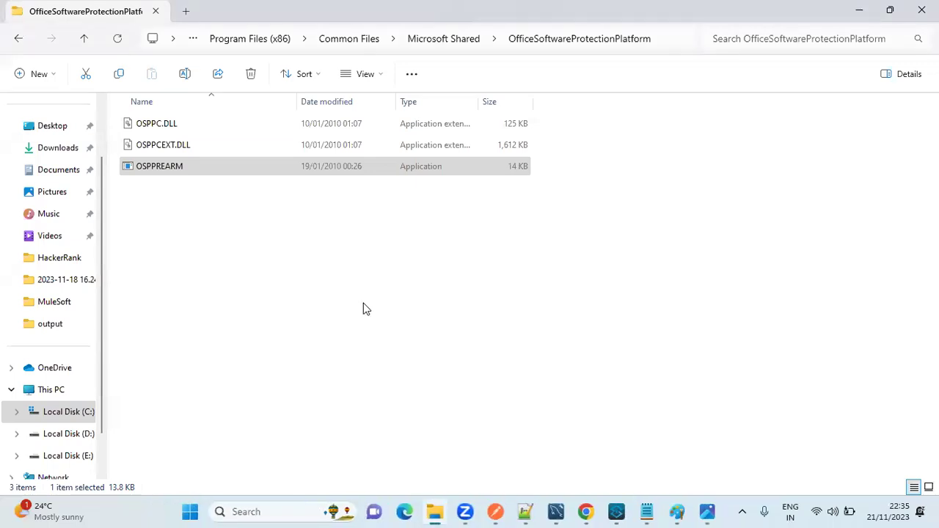
key("super+r")
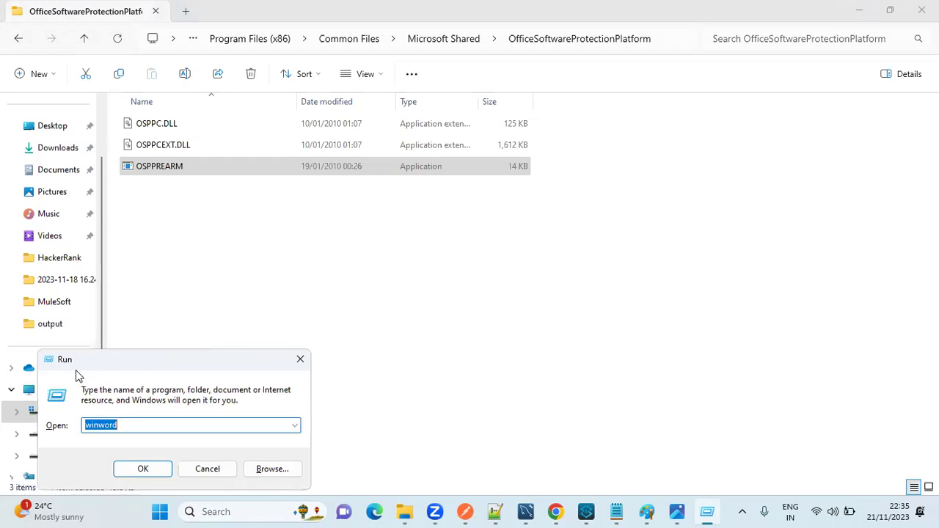
Replace the Open box text with 'winword' and launch it to reopen Word.
left_click(131, 426)
key("BackSpace")
key("BackSpace")
key("BackSpace")
key("BackSpace")
key("BackSpace")
key("BackSpace")
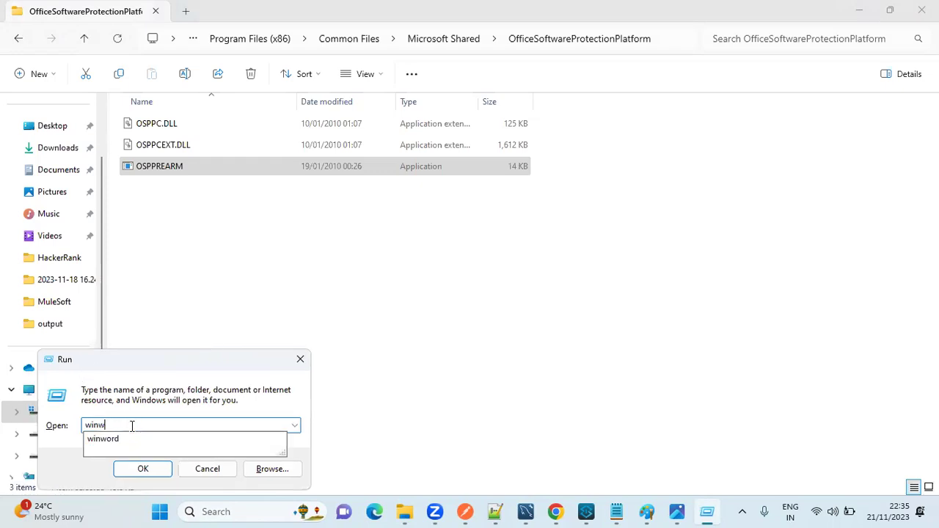
type("winw")
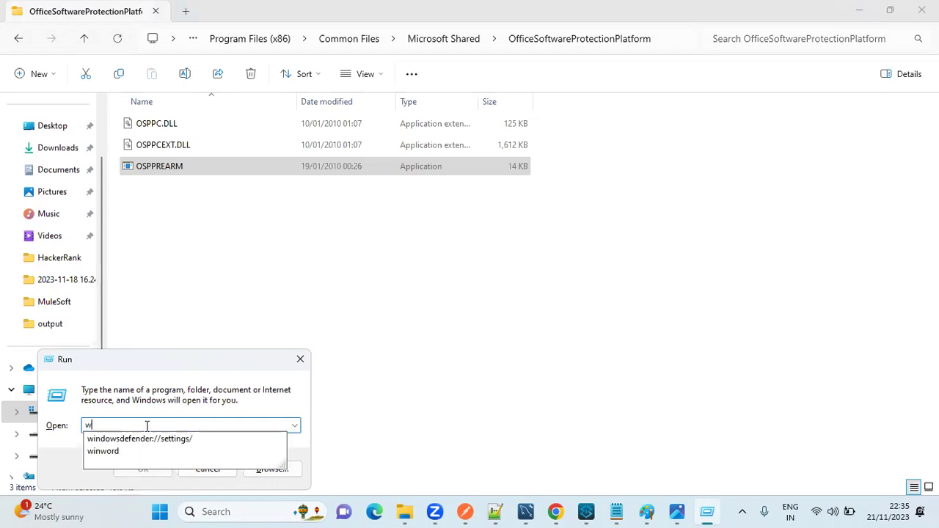
type("ord")
left_click(147, 426)
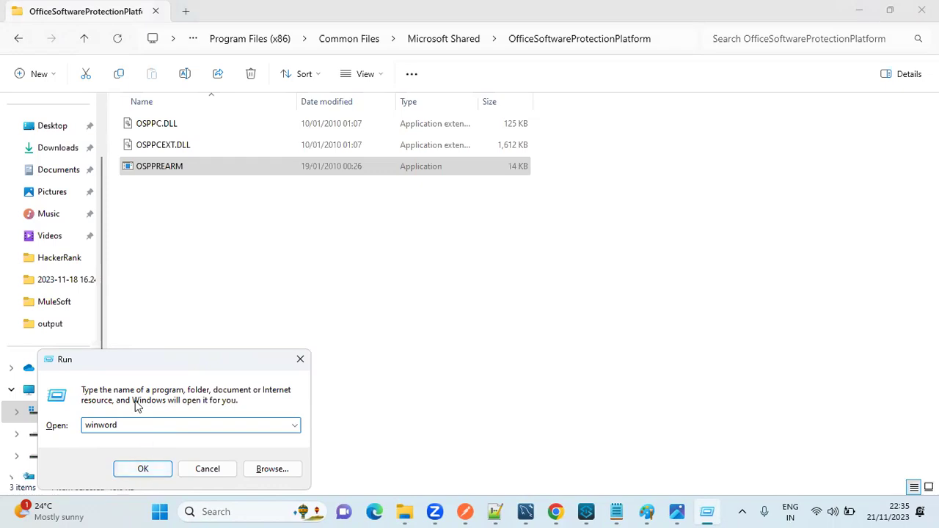
left_click(143, 469)
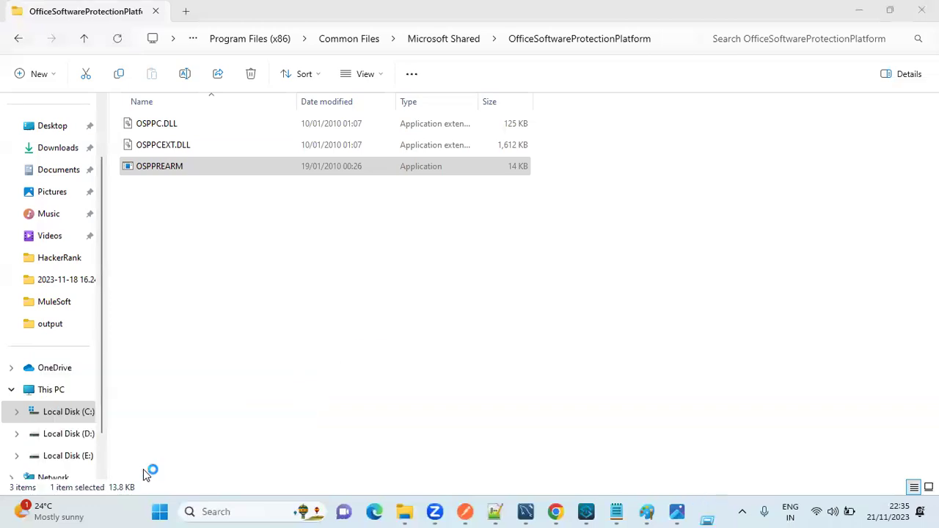